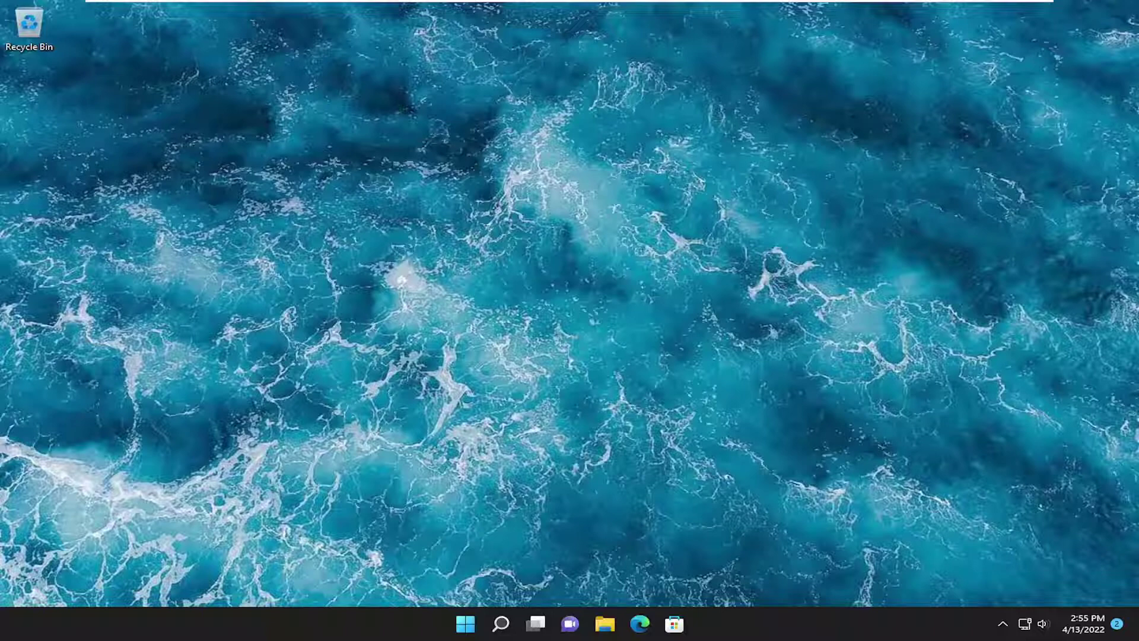
Open Windows search from the taskbar to look for Event Viewer.
click(501, 624)
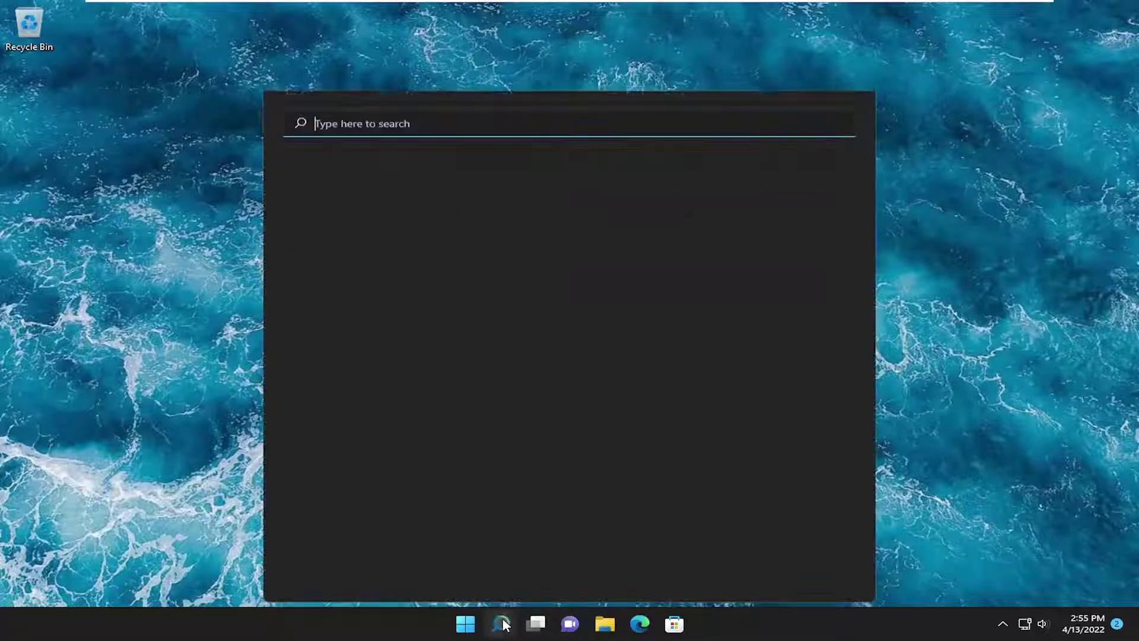
text(event)
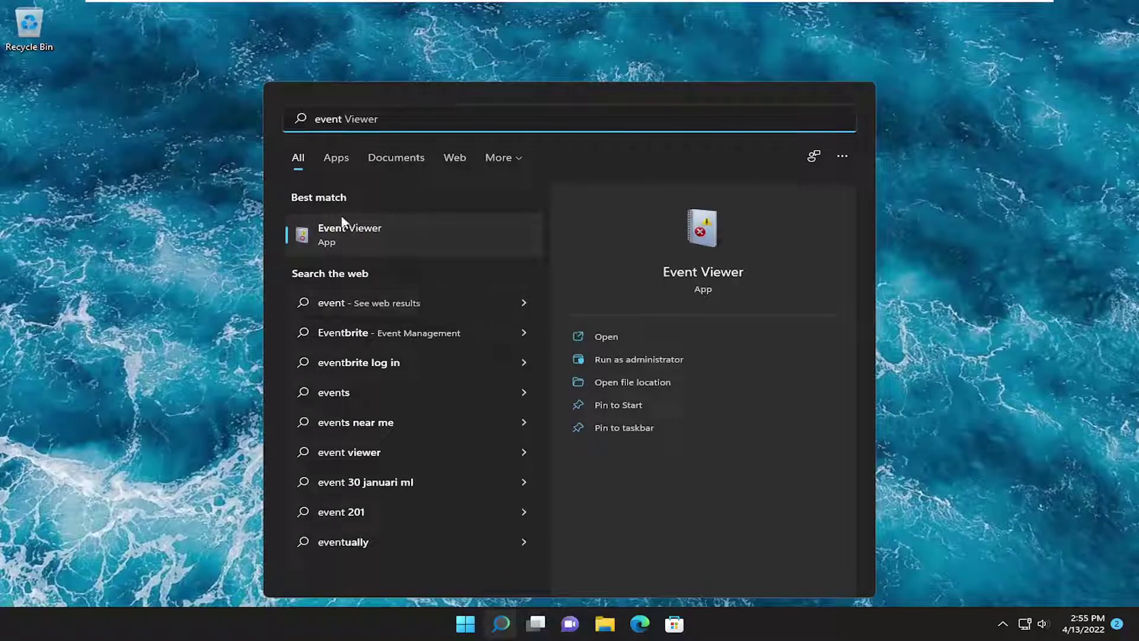
Launch Event Viewer, expand Windows Logs, and move and widen the window.
click(351, 233)
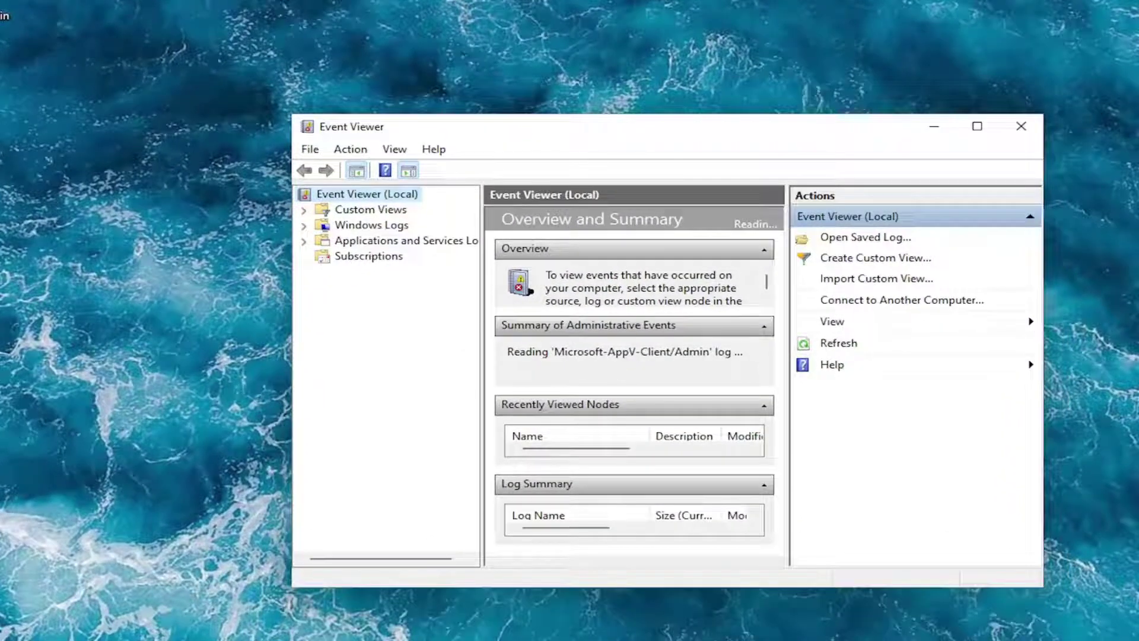
click(367, 227)
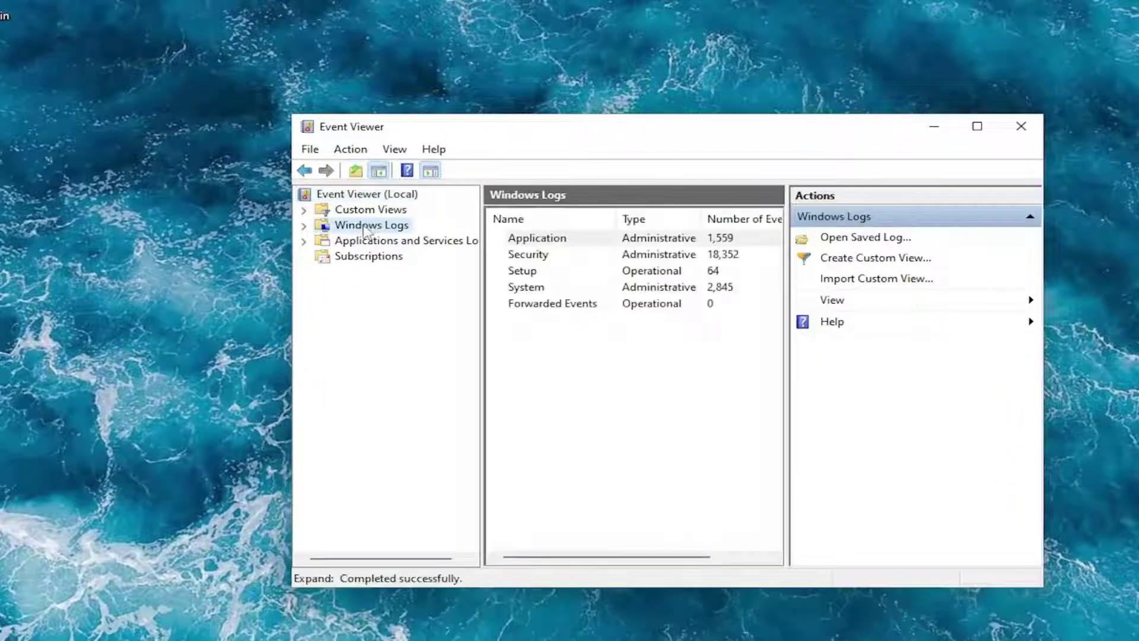
drag(557, 135, 472, 63)
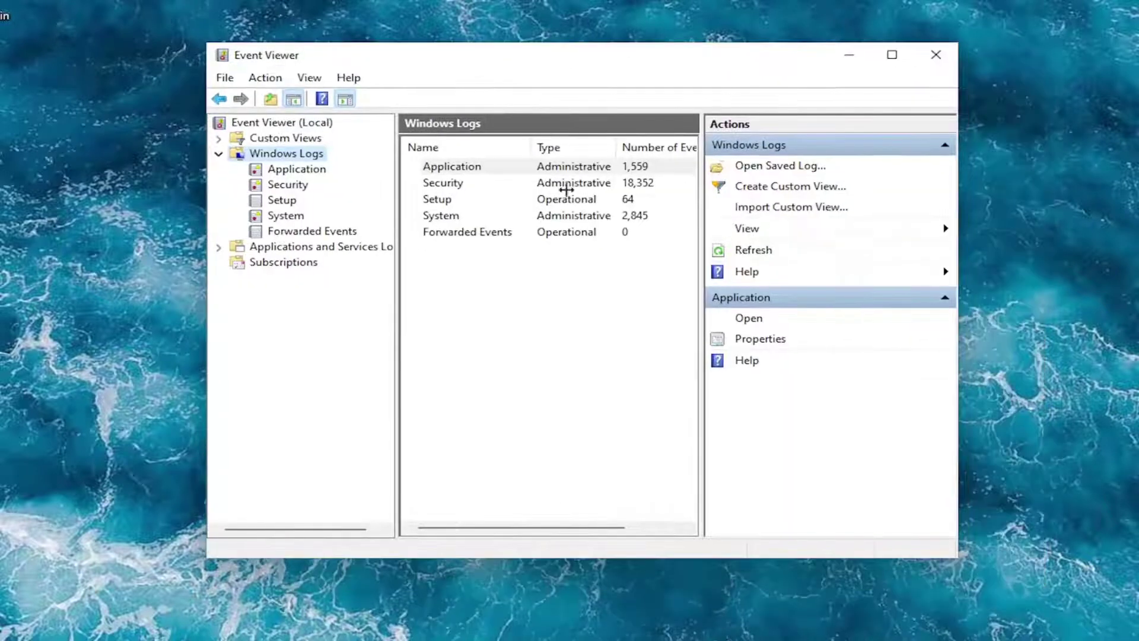
drag(957, 410, 1138, 410)
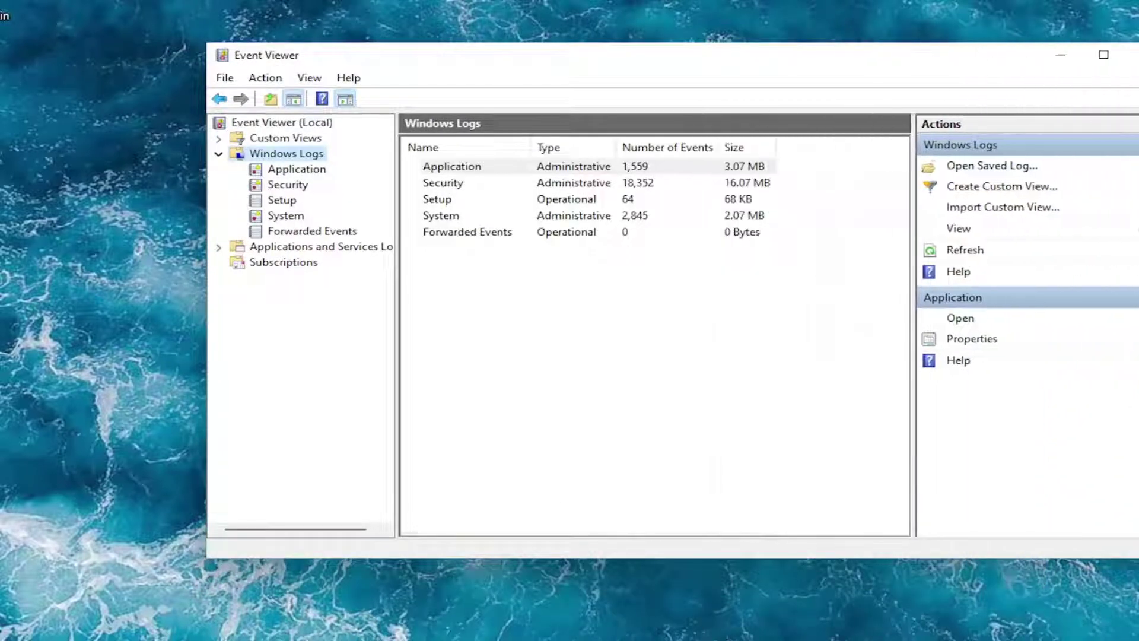
drag(205, 556, 198, 553)
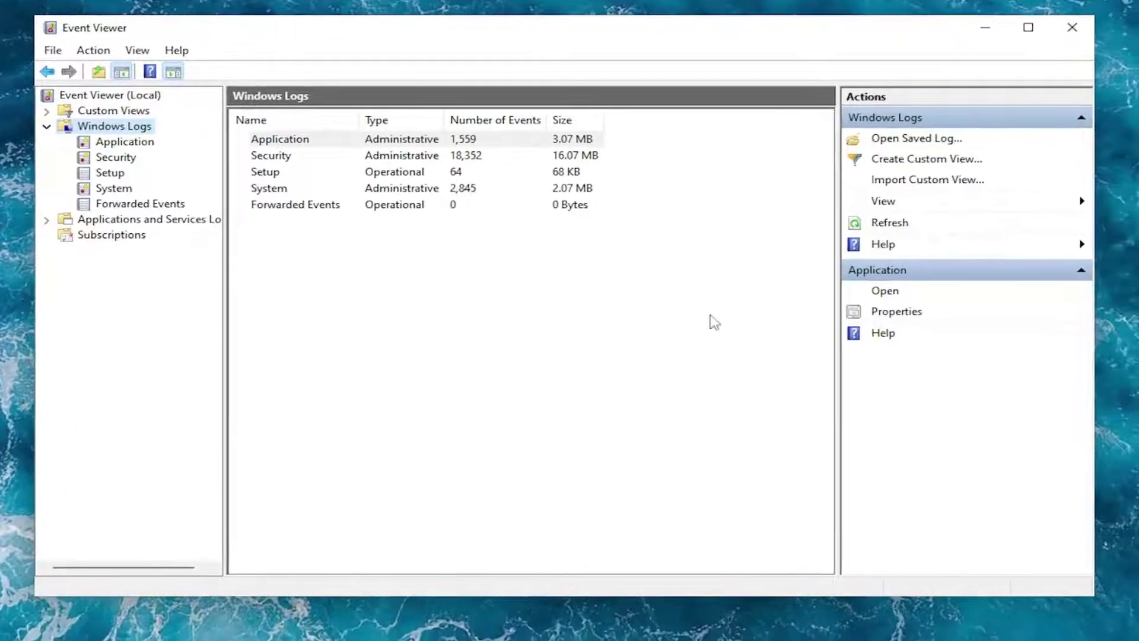
Open the Security log, sort by Task Category, and preview the 2:55:20 PM 4624 logon.
click(114, 159)
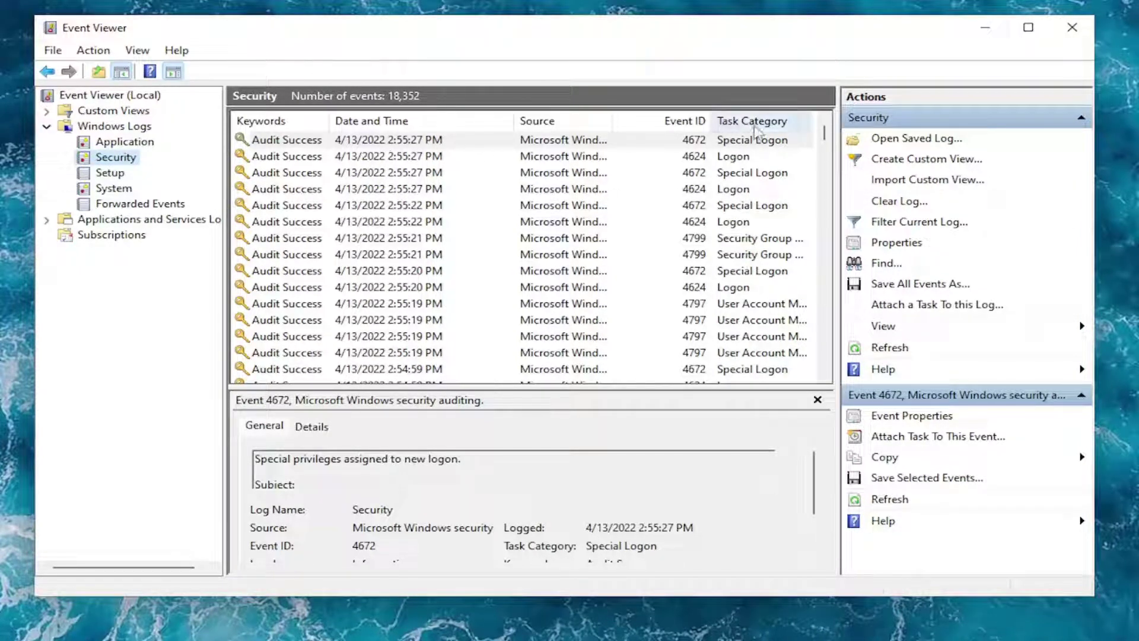
click(737, 160)
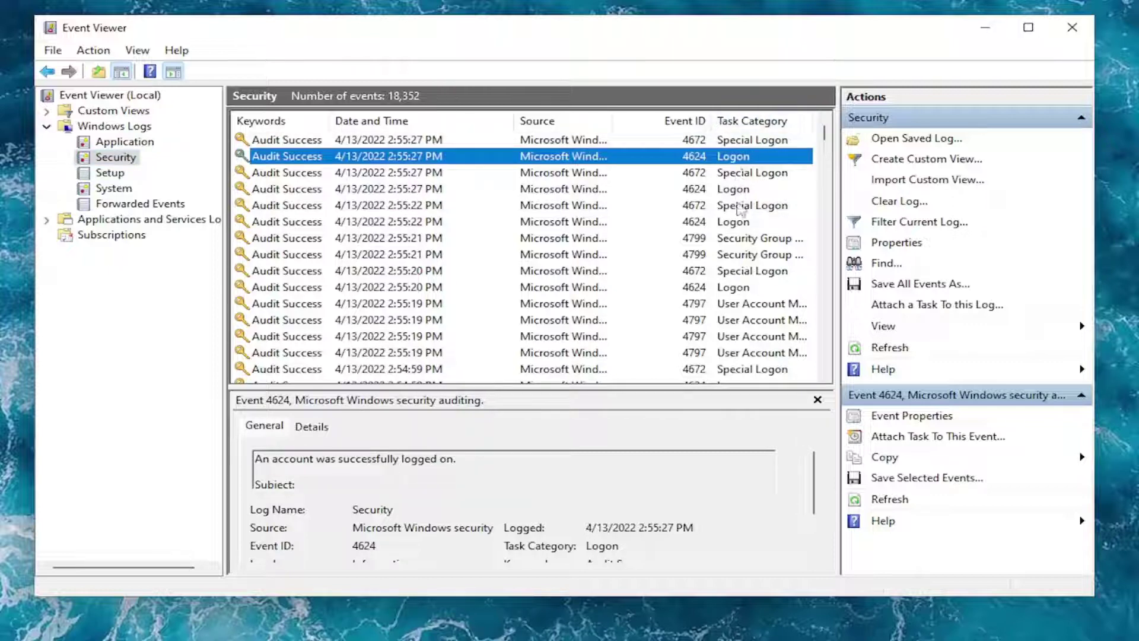
click(761, 122)
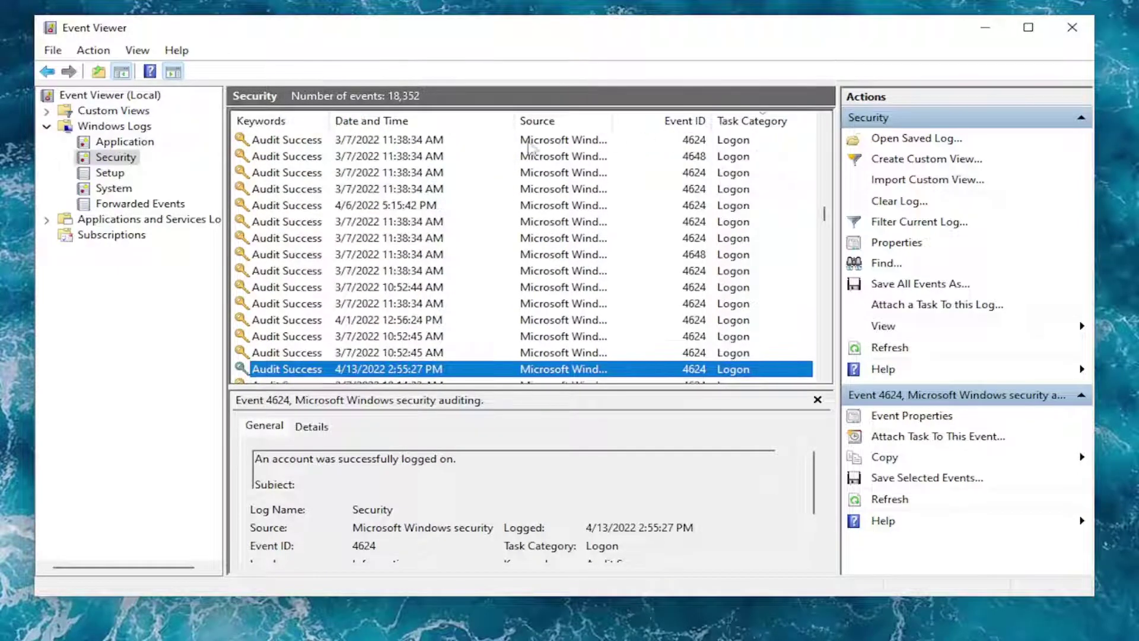
scroll(410, 232, up, 5)
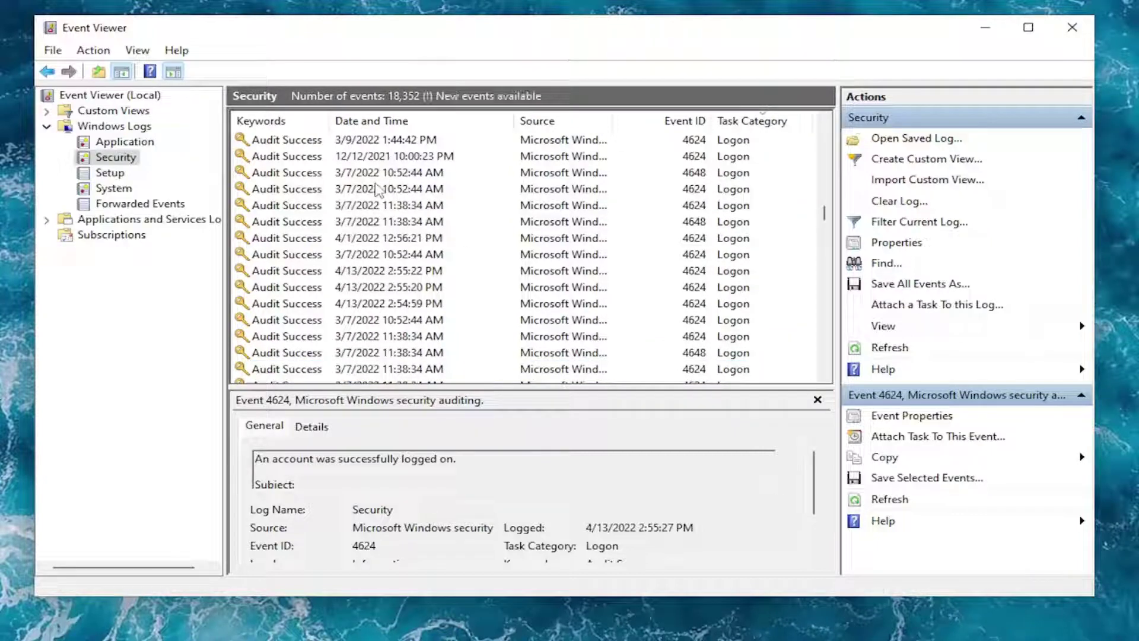
click(380, 192)
drag(623, 120, 719, 121)
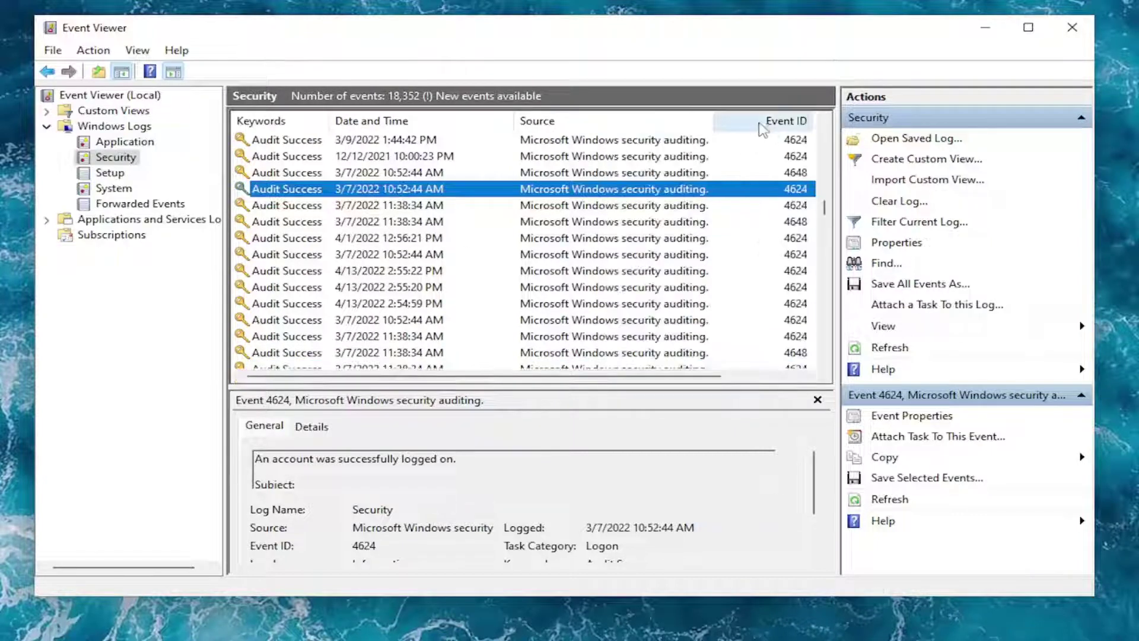
click(386, 288)
scroll(401, 283, down, 4)
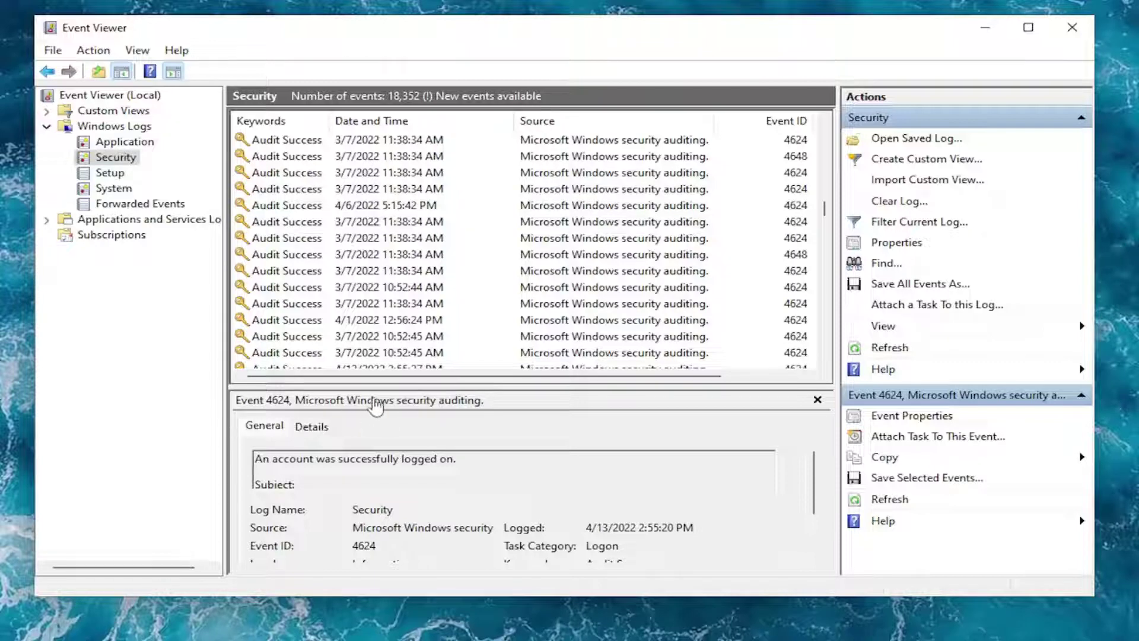
Show the Details tab with the 4624 logon event's data fields.
click(312, 426)
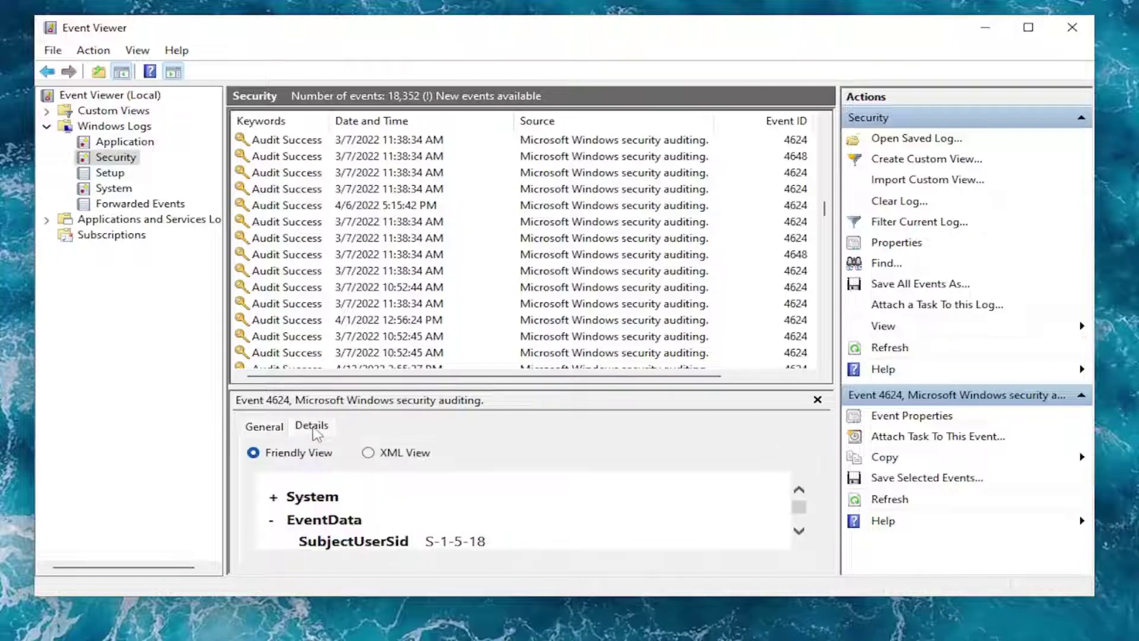
scroll(525, 512, down, 1)
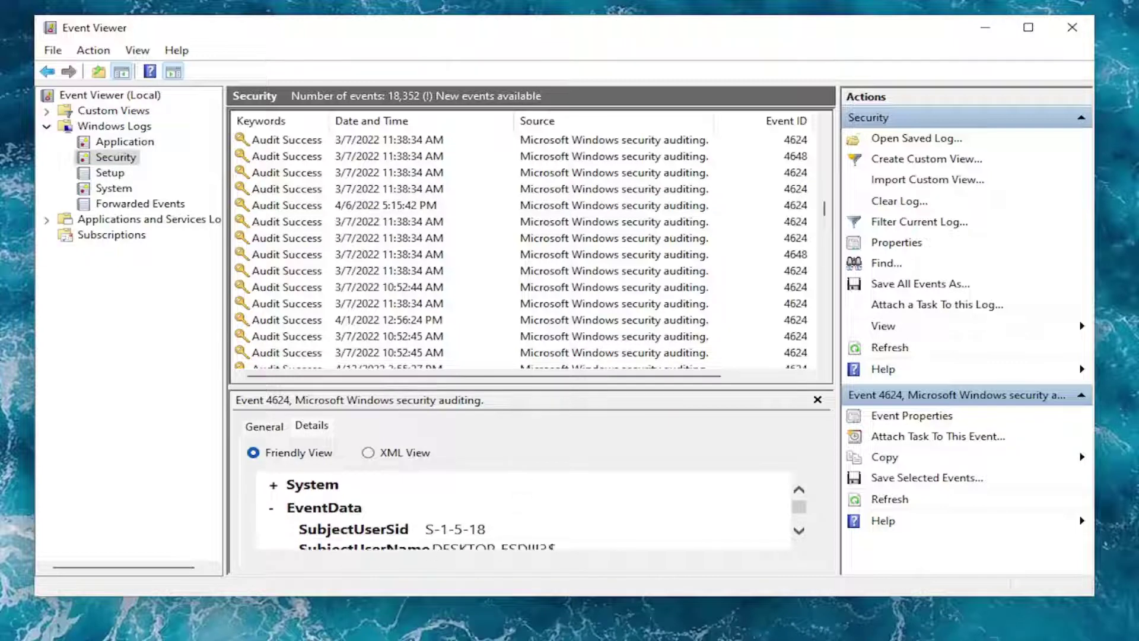
scroll(525, 512, down, 1)
scroll(525, 512, down, 1)
scroll(525, 512, down, 1)
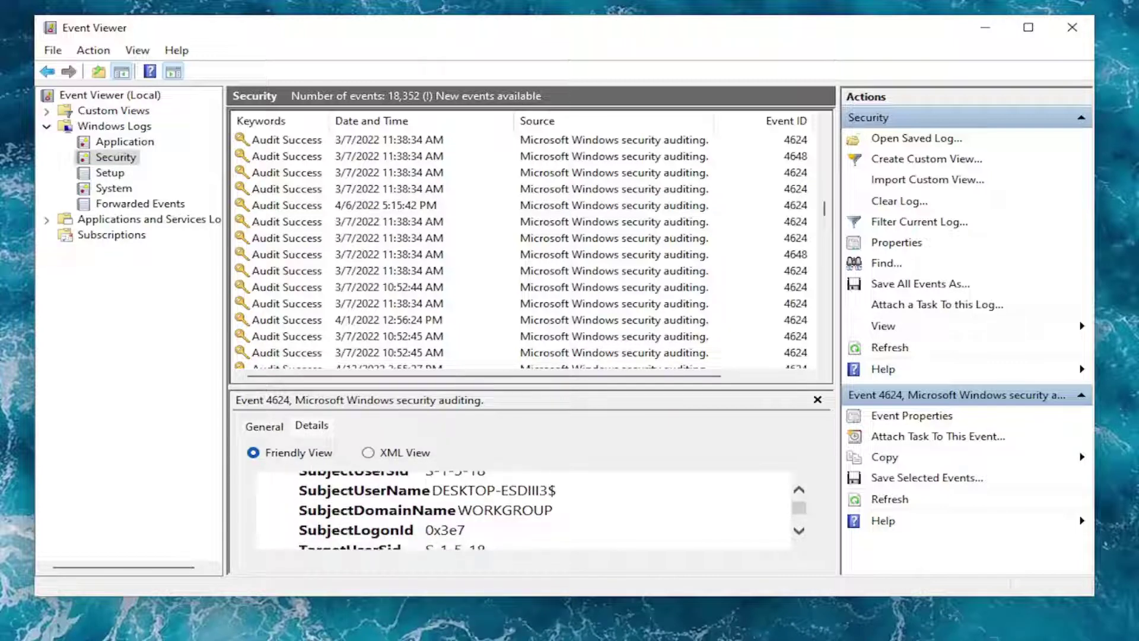
scroll(525, 512, down, 1)
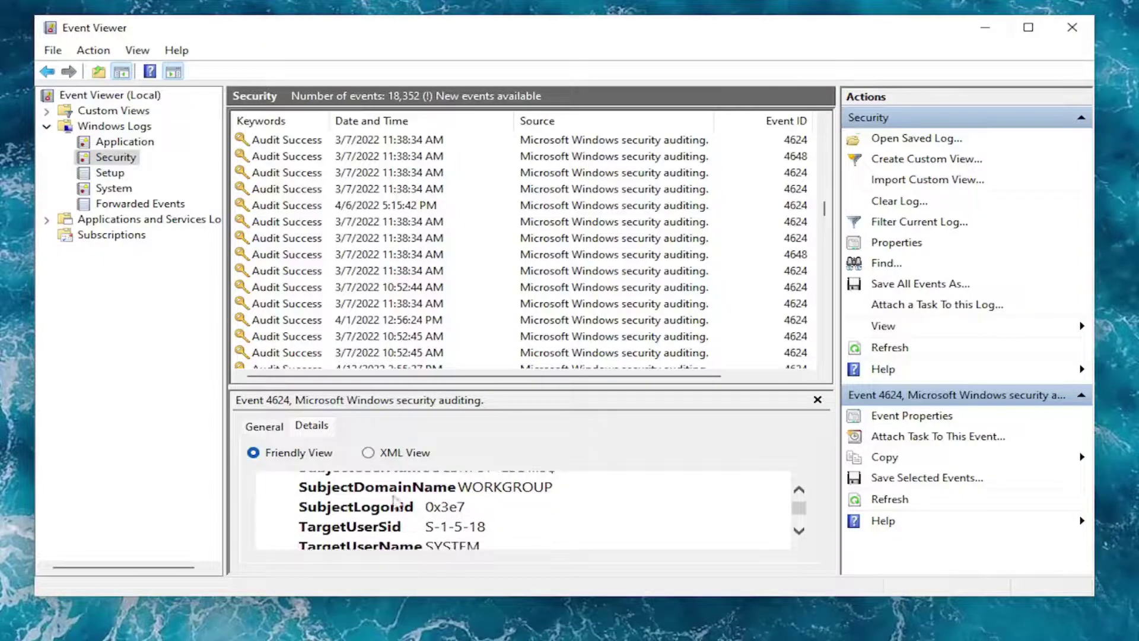
scroll(395, 501, down, 1)
scroll(389, 507, down, 1)
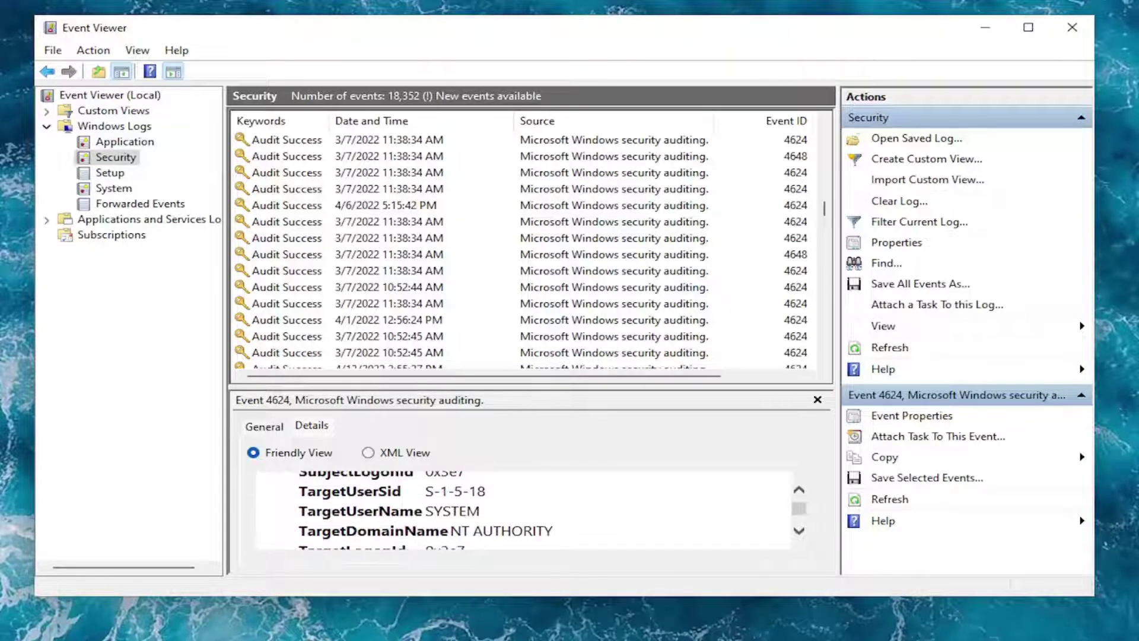
scroll(525, 512, down, 1)
scroll(525, 512, down, 1)
scroll(525, 512, down, 2)
scroll(525, 511, down, 2)
scroll(338, 531, down, 2)
scroll(338, 531, down, 2)
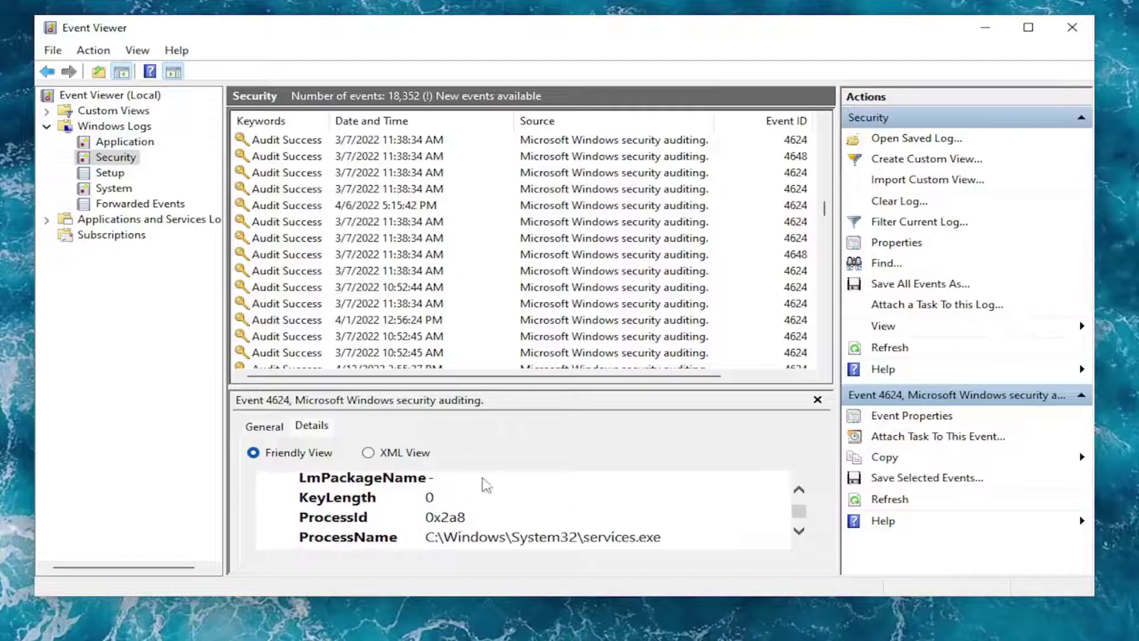